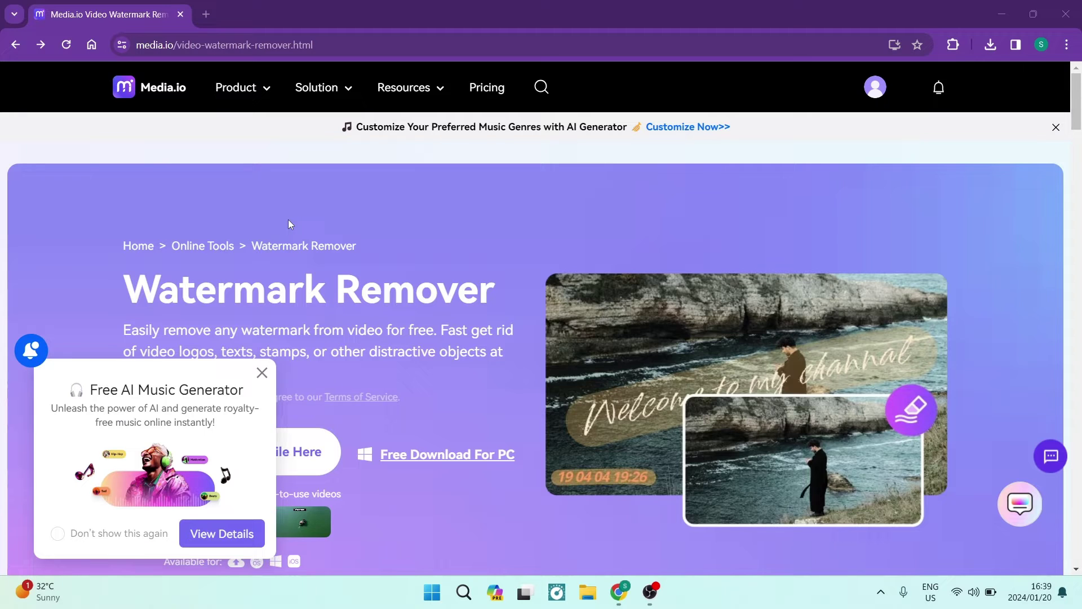
Dismiss the Free AI Music Generator popup and scroll down to the Watermark Remover upload area
click(262, 373)
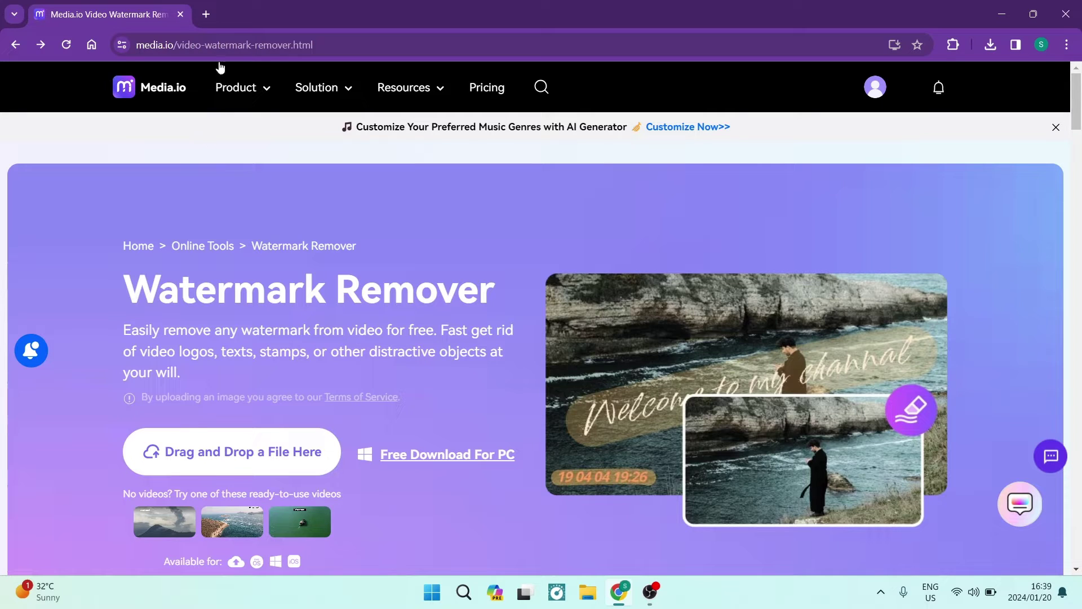
click(332, 45)
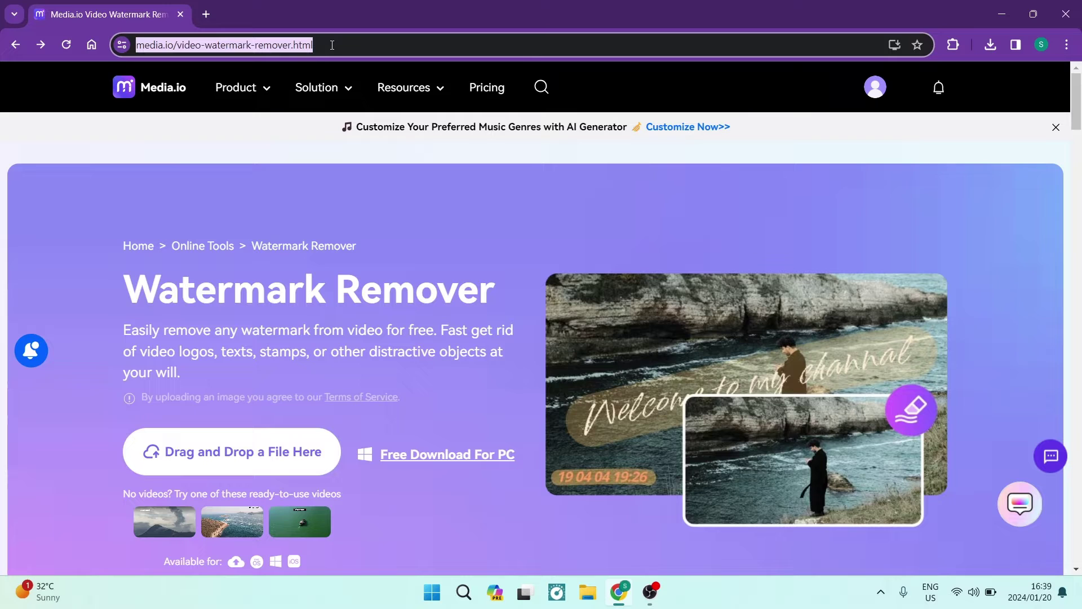
click(261, 139)
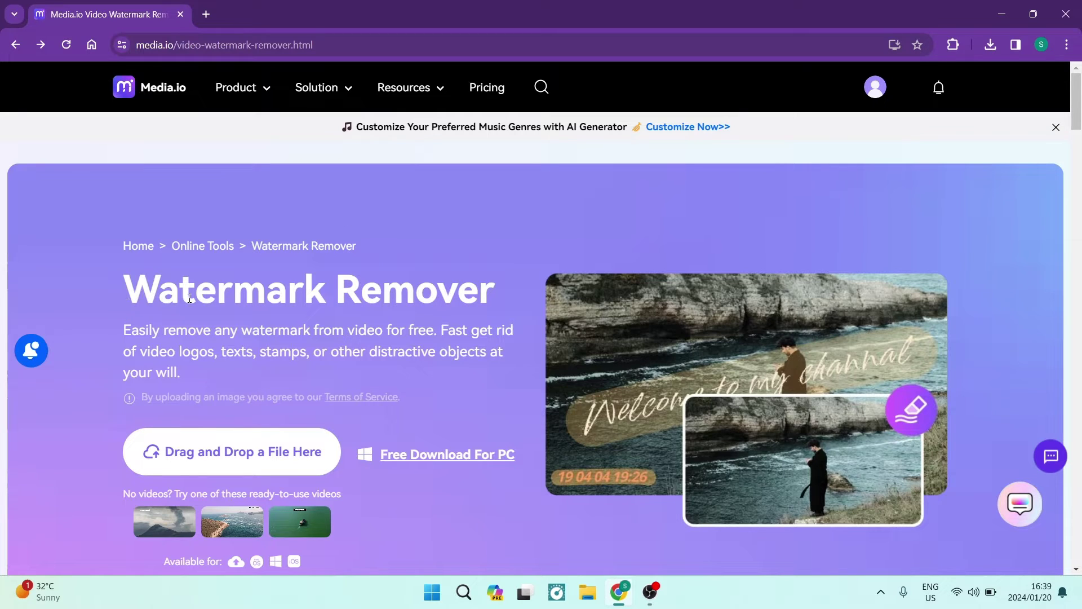
drag(123, 293, 463, 319)
scroll(314, 333, down, 2)
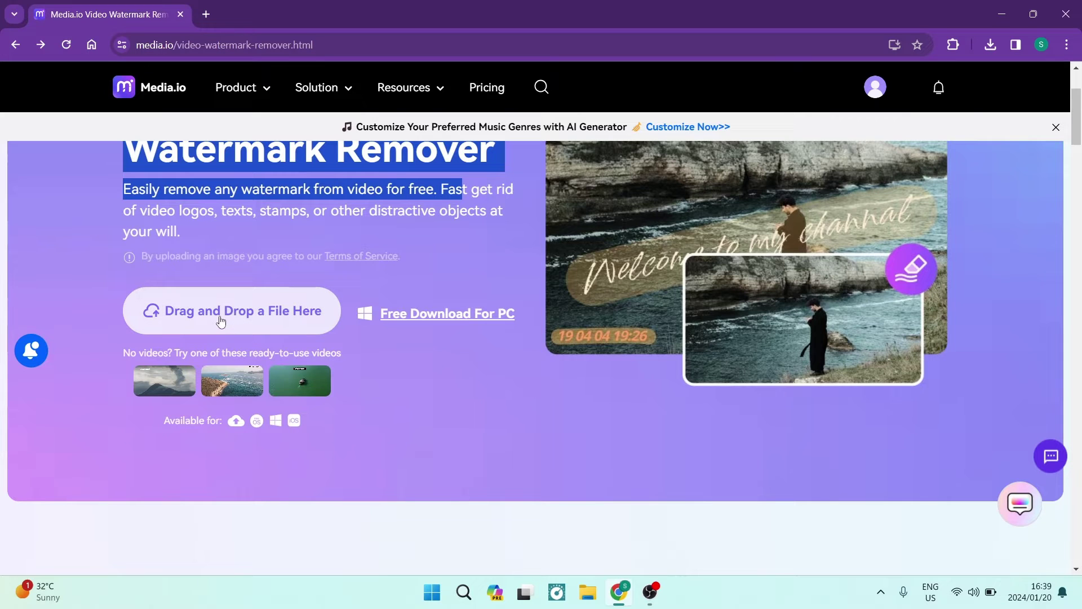
Upload the Yo Sample video from the Downloads folder
click(238, 301)
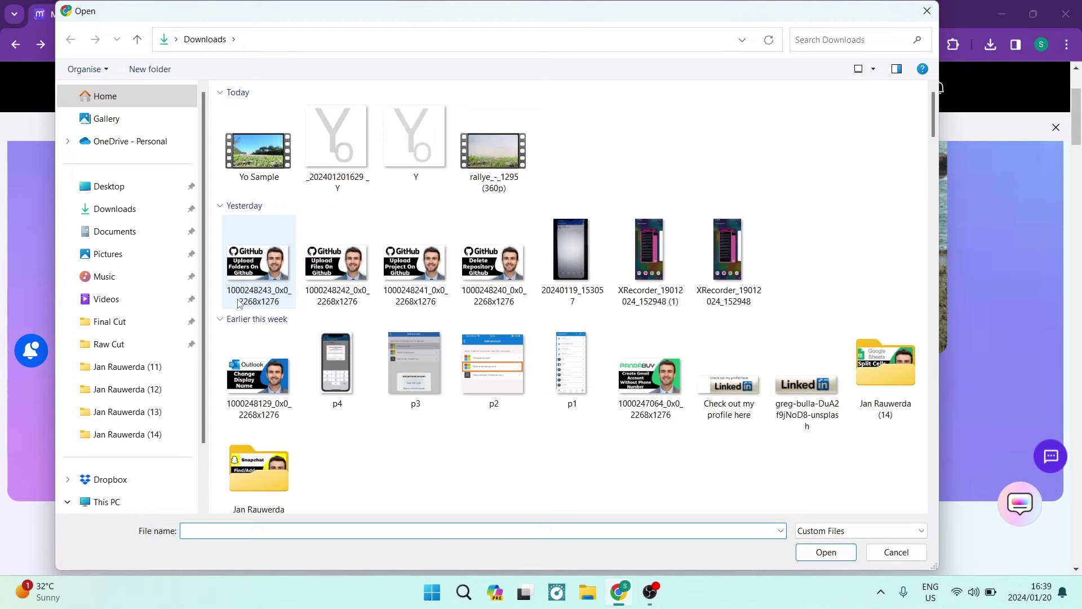
click(262, 151)
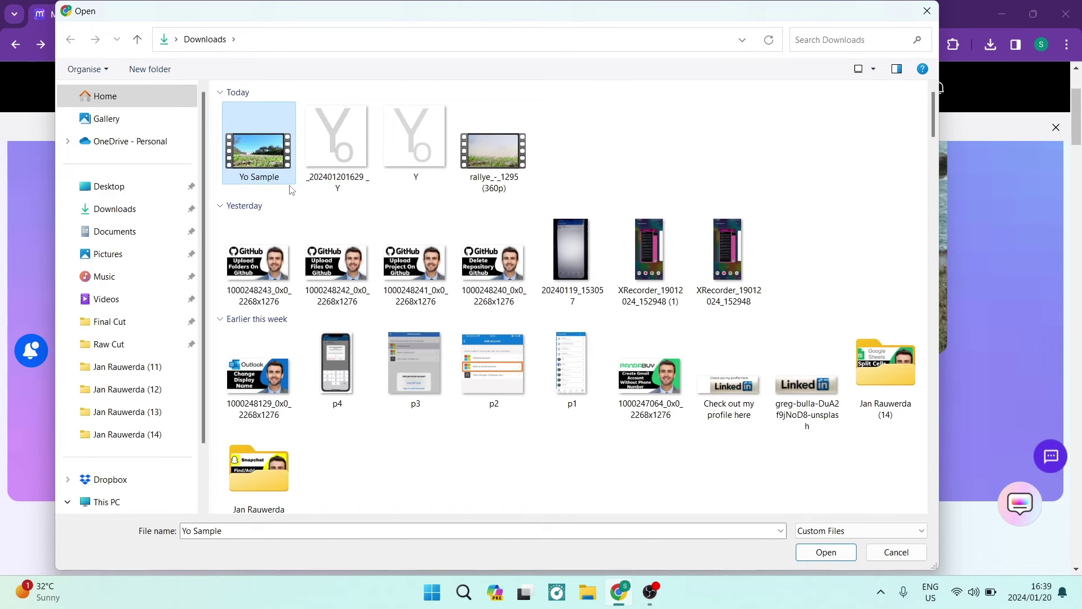
click(838, 557)
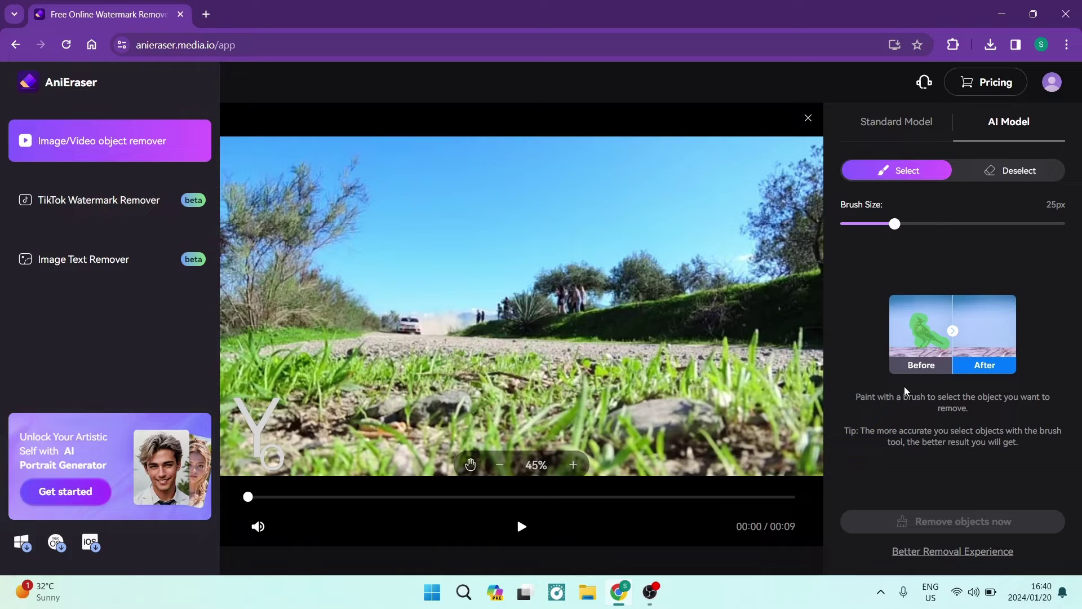
Look over the Standard Model options, then return to the AI Model brush selection
click(908, 125)
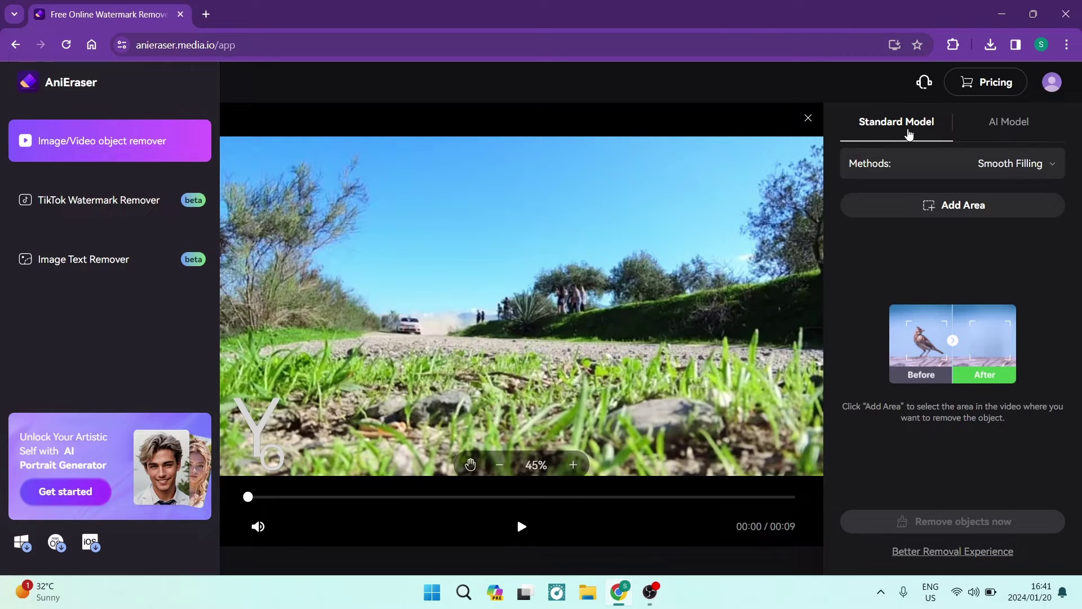
click(988, 128)
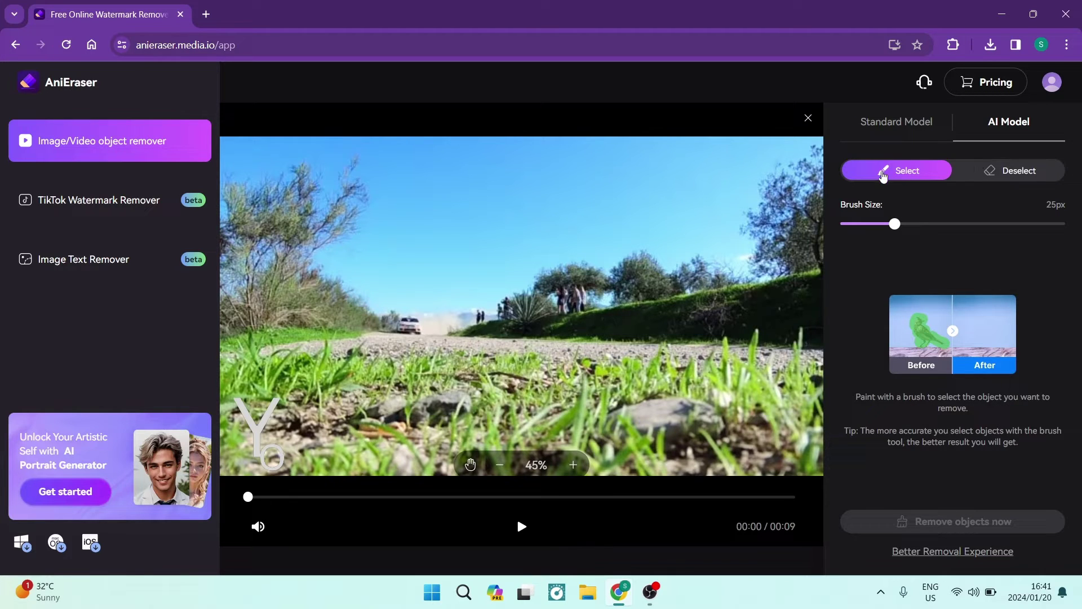
Nudge the AI Model Brush Size slider with the arrow keys until it reads 19px
mouse_move(894, 224)
key(Right)
key(Right)
key(Right)
key(Right)
key(Right)
key(Right)
key(Right)
key(Right)
key(Right)
key(Right)
key(Right)
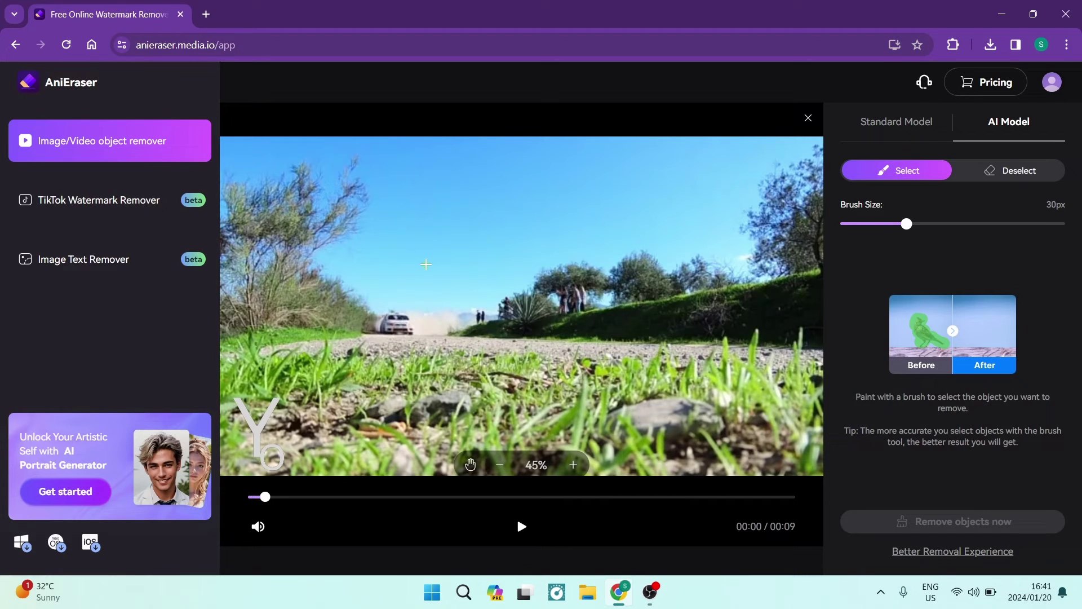
key(Left)
key(Left)
key(Left)
key(Left)
key(Left)
key(Left)
key(Left)
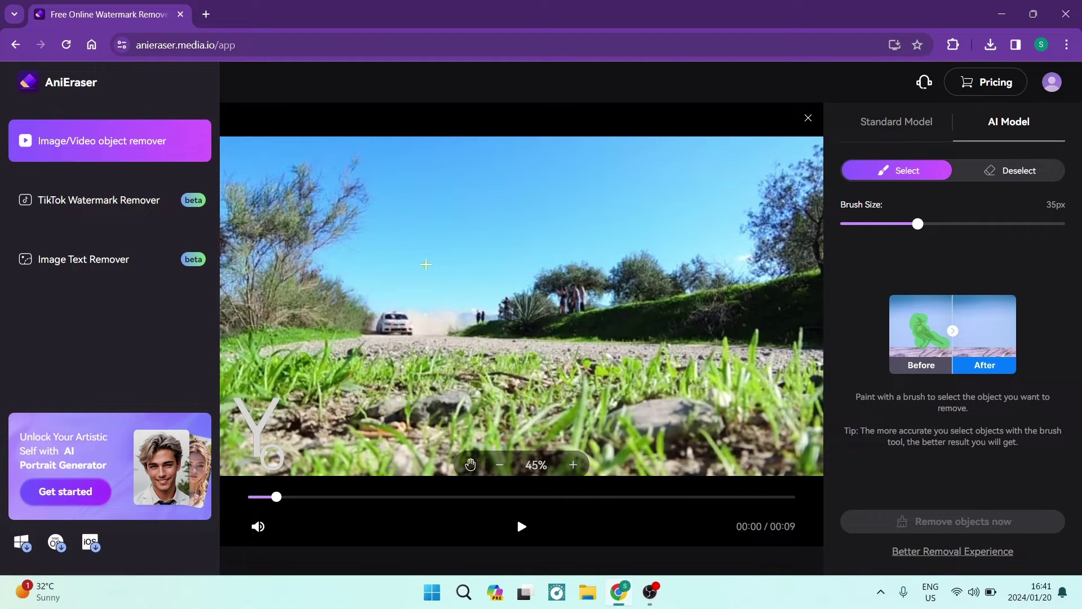
key(Left)
key(Left)
key(Left)
key(Left)
key(Left)
key(Left)
key(Left)
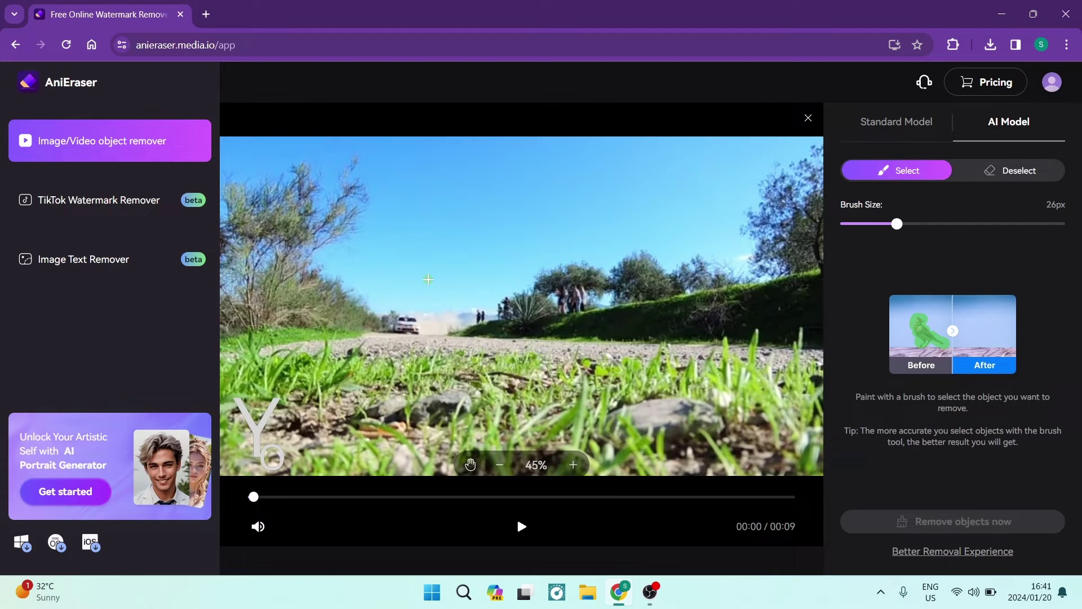
key(Left)
key(Left)
key(Left)
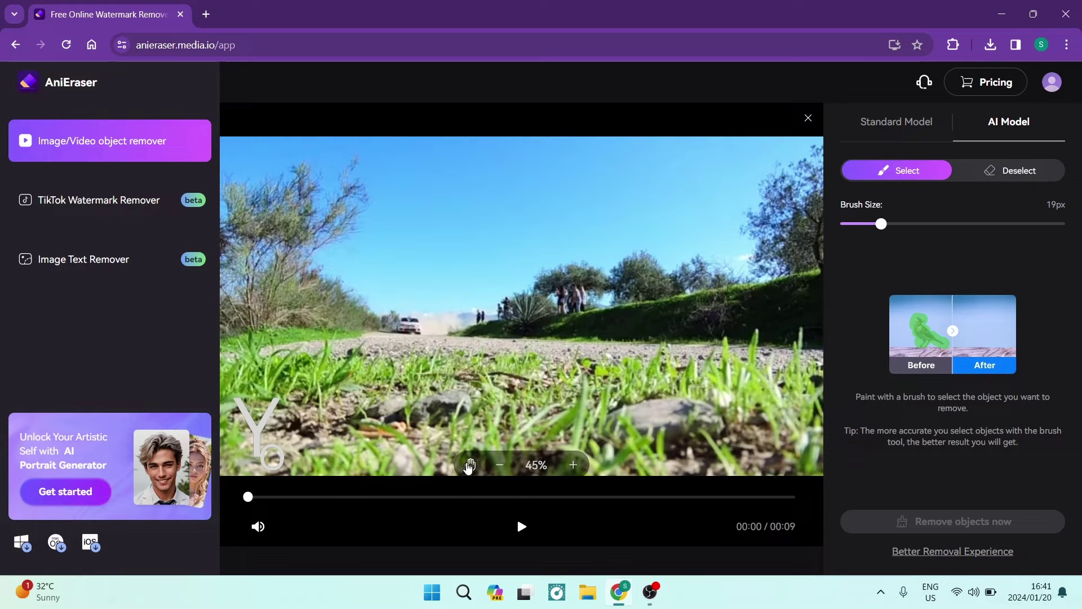
Enable the hand tool, zoom to 115% and pan toward the Yo watermark
click(470, 465)
click(573, 466)
click(573, 466)
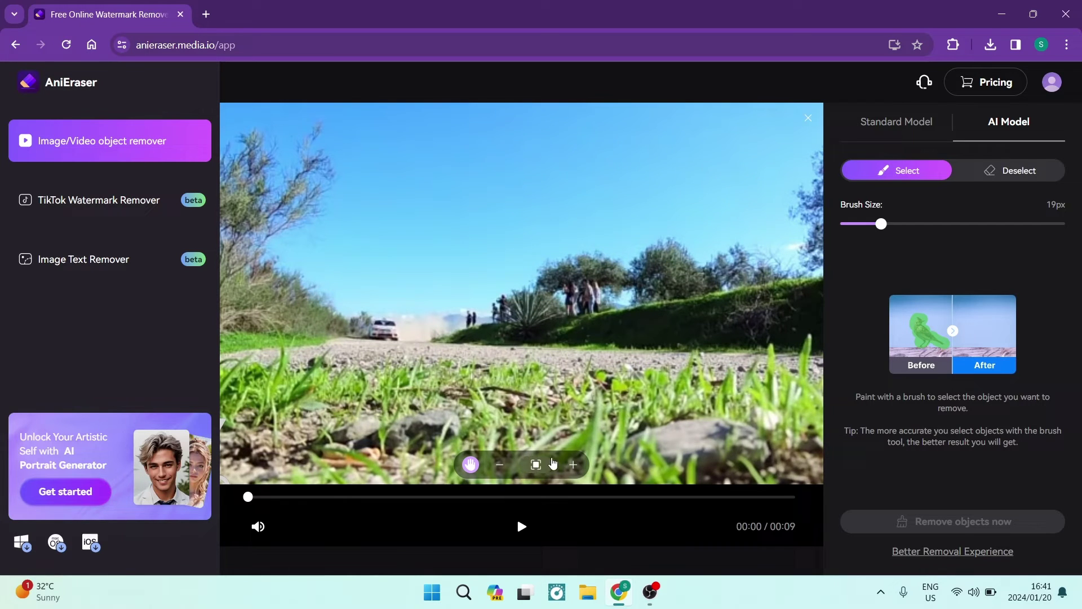
click(573, 466)
click(570, 466)
click(573, 466)
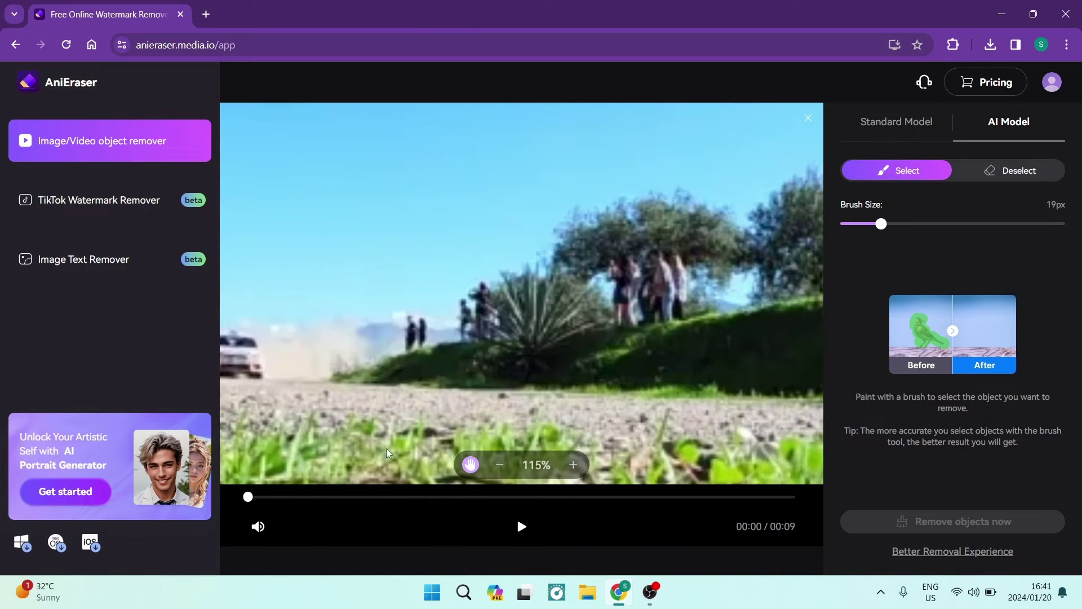
drag(389, 454, 491, 278)
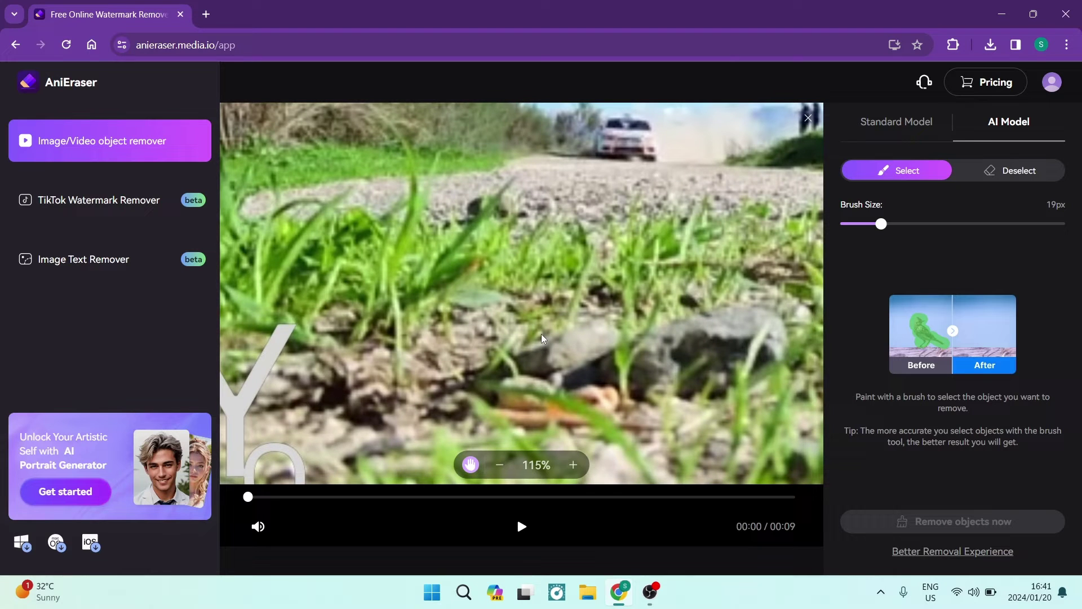
drag(338, 480, 432, 374)
Zoom in to 195% and centre the Yo watermark in the view
click(573, 465)
click(573, 466)
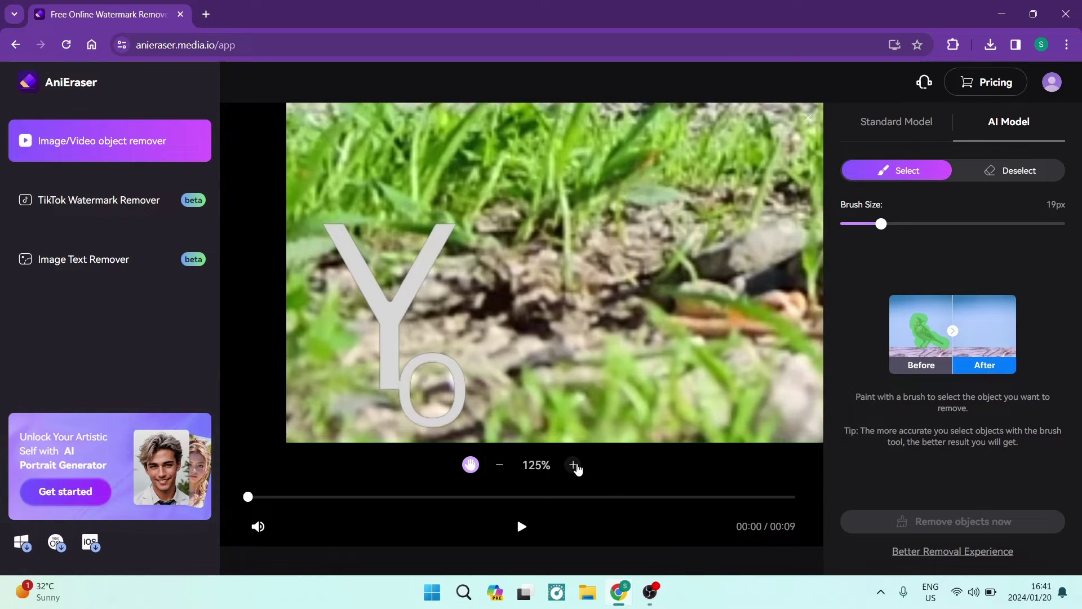
click(573, 466)
click(573, 466)
click(573, 466)
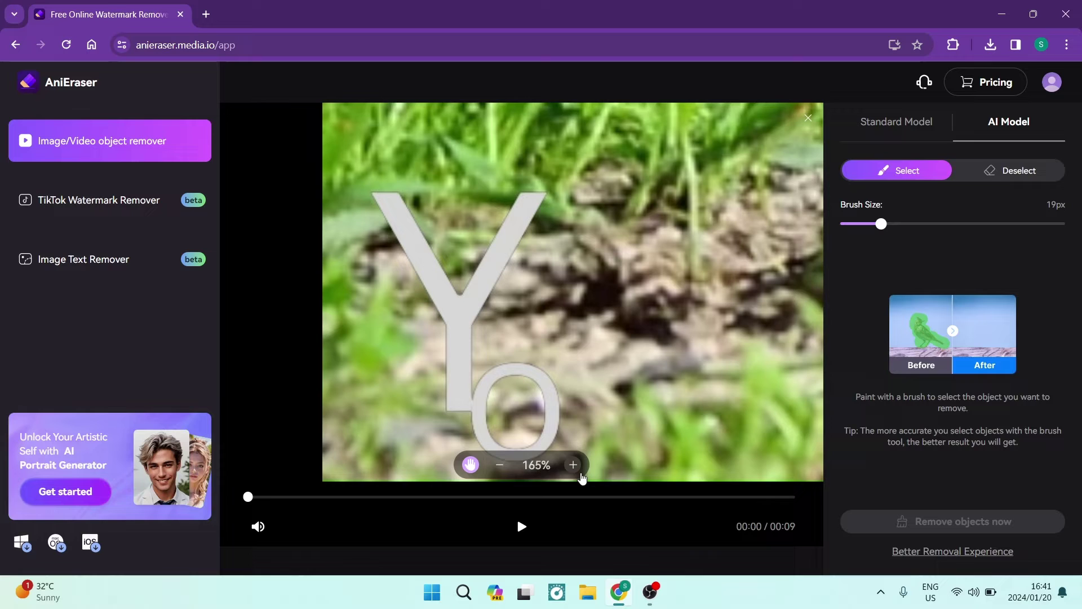
click(572, 464)
click(573, 465)
click(573, 465)
drag(571, 434, 495, 388)
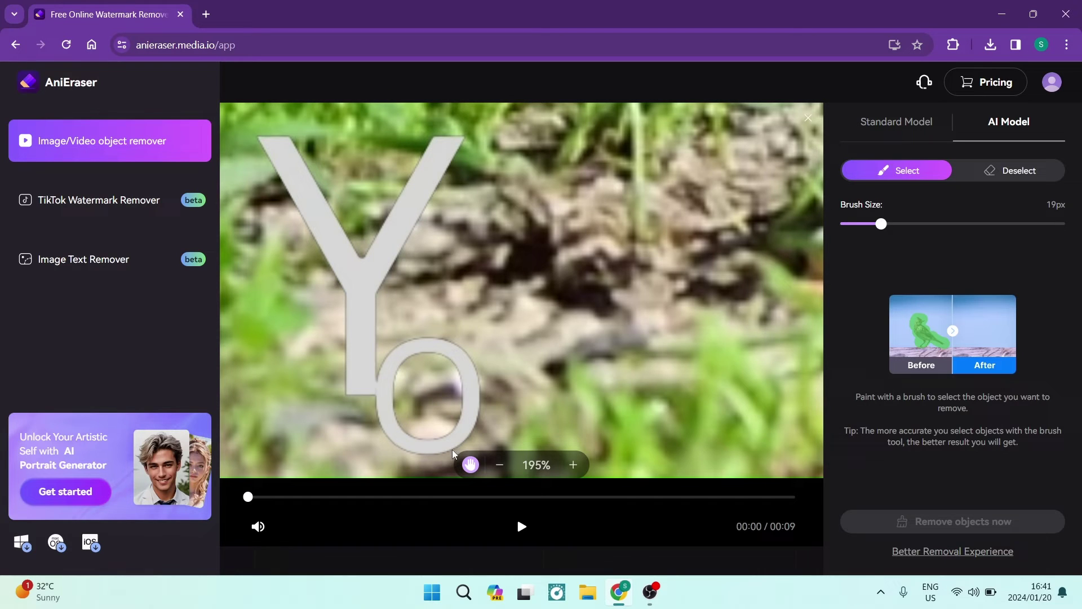
Turn off the hand tool and shrink the Select brush toward 8px for the Yo letters
click(472, 465)
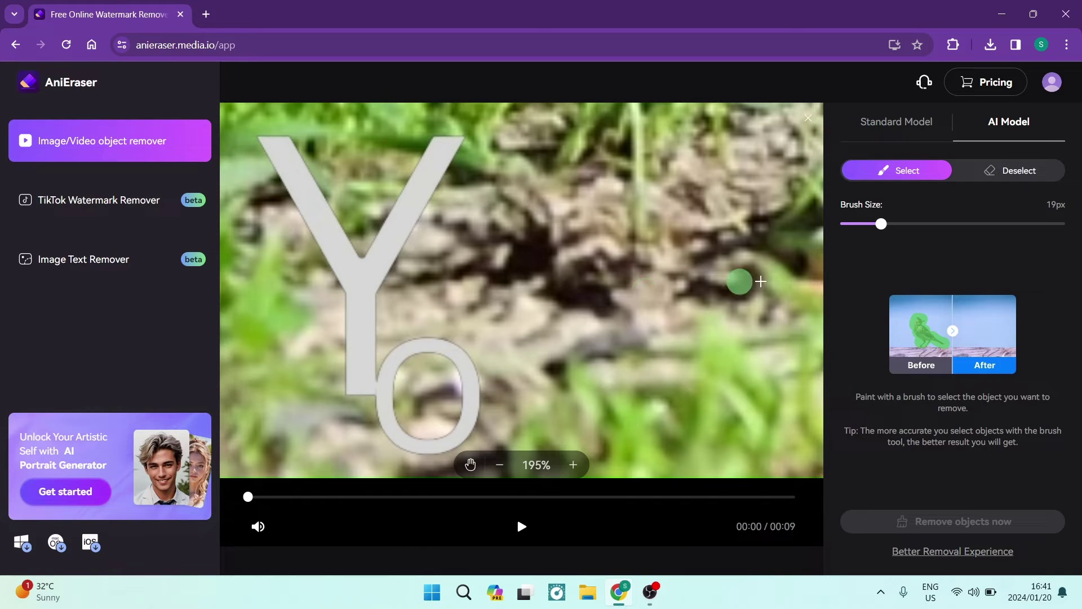
drag(881, 224, 846, 245)
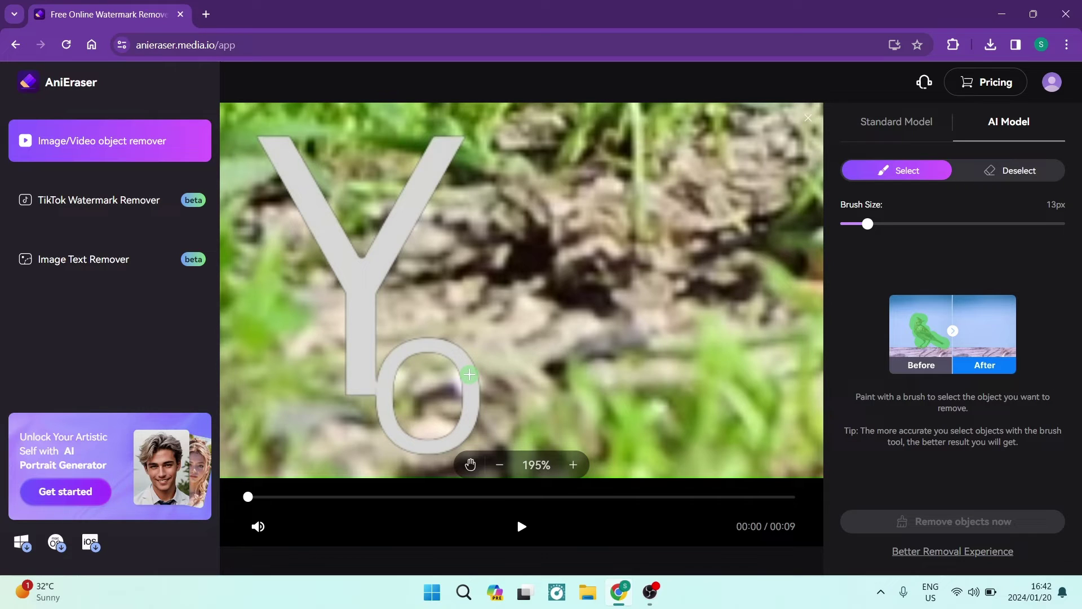
key(Left)
key(Left)
key(Left)
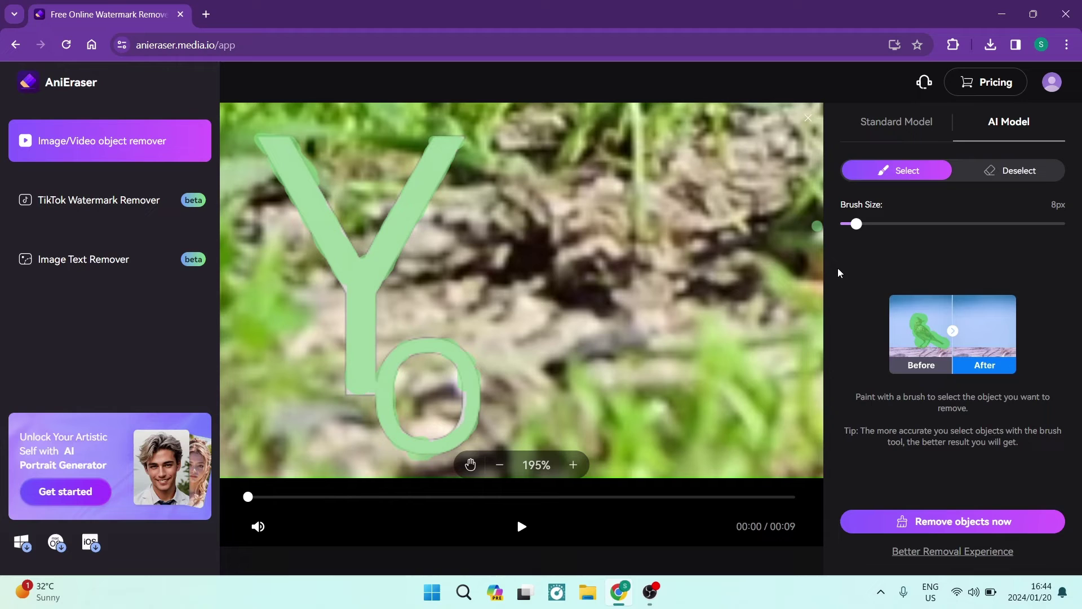
Switch the brush to Deselect mode and set its size to 19px
click(1015, 178)
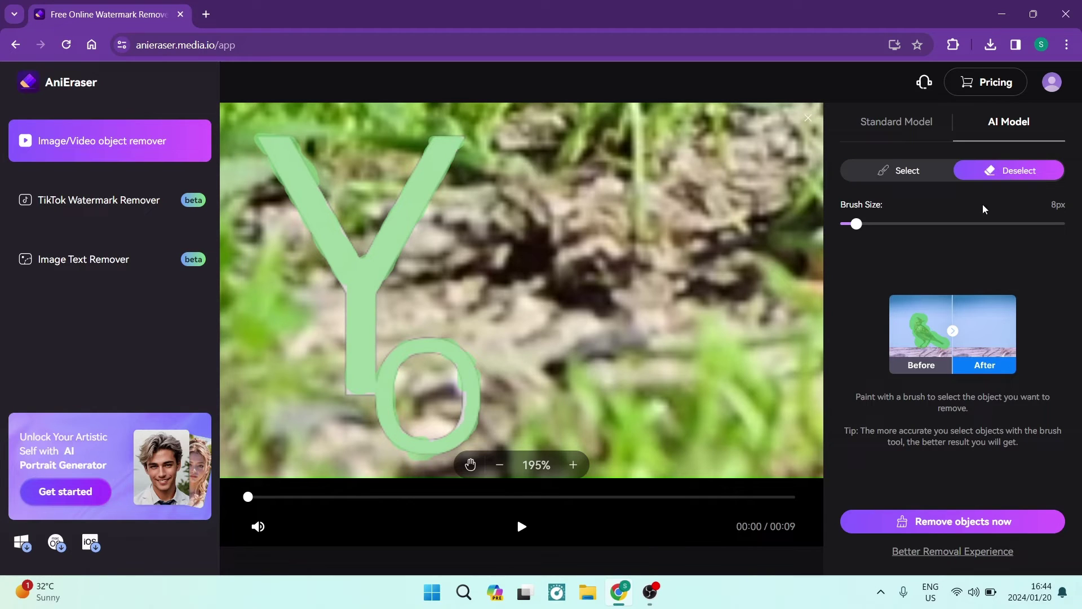
mouse_move(858, 226)
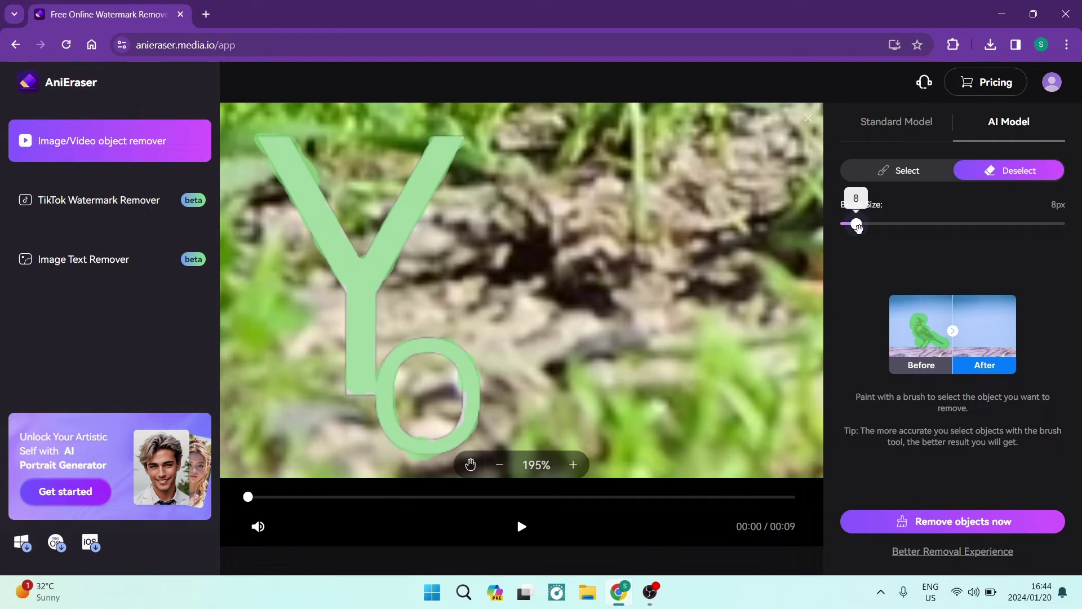
click(904, 225)
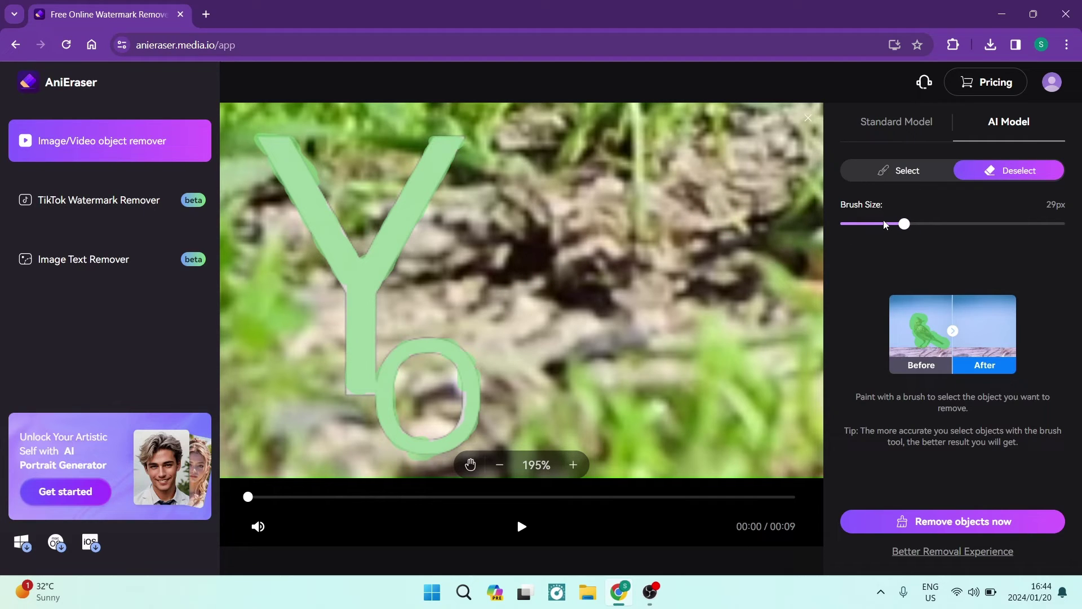
click(882, 224)
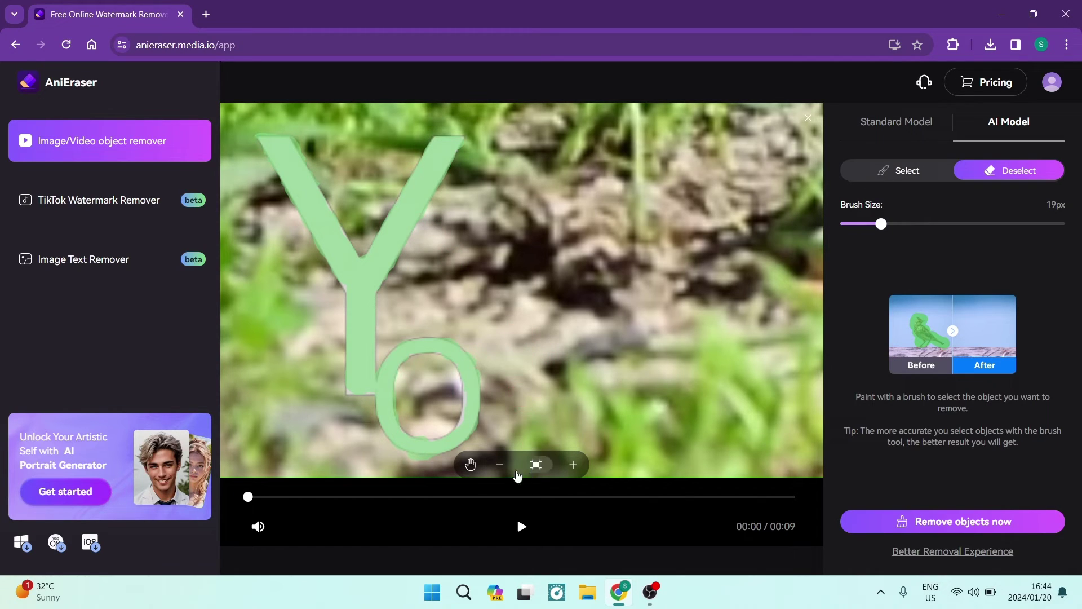
With the hand tool, zoom the preview out to 55% and re-centre the full frame
click(472, 465)
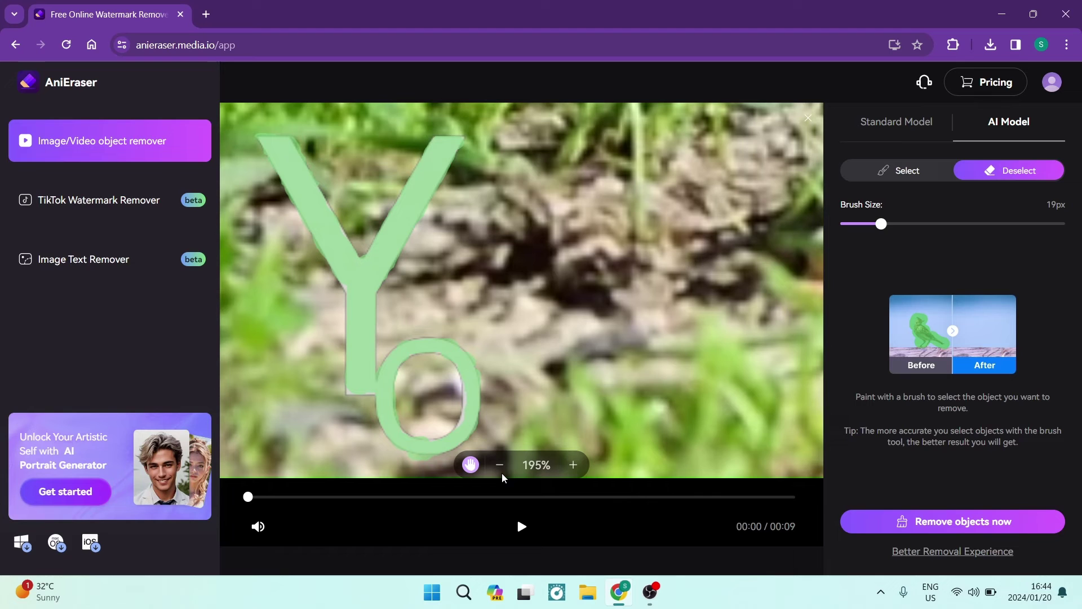
click(499, 465)
click(499, 465)
click(500, 465)
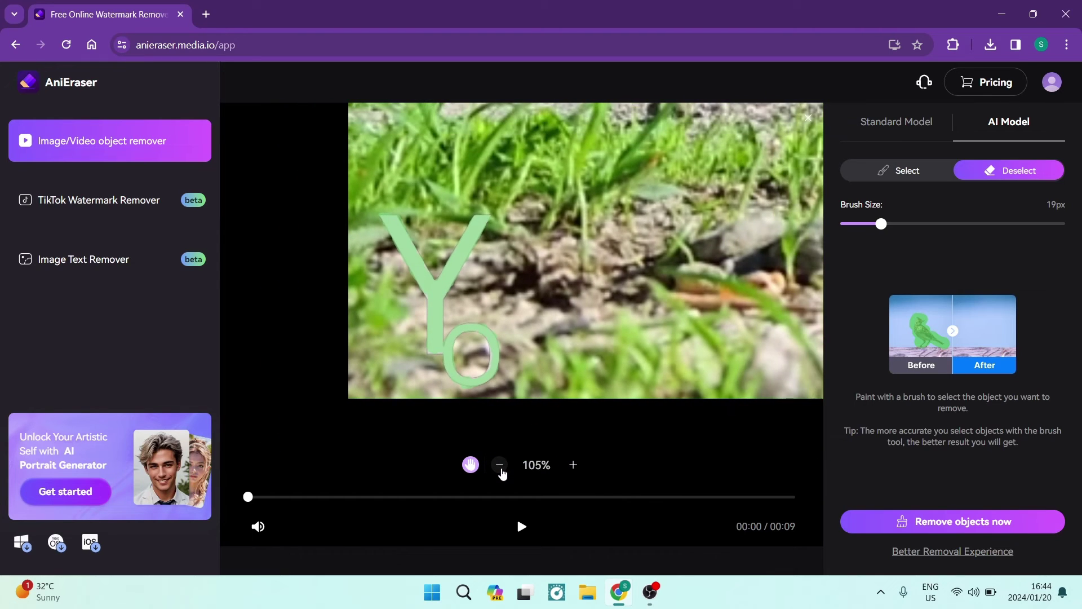
click(499, 465)
click(500, 470)
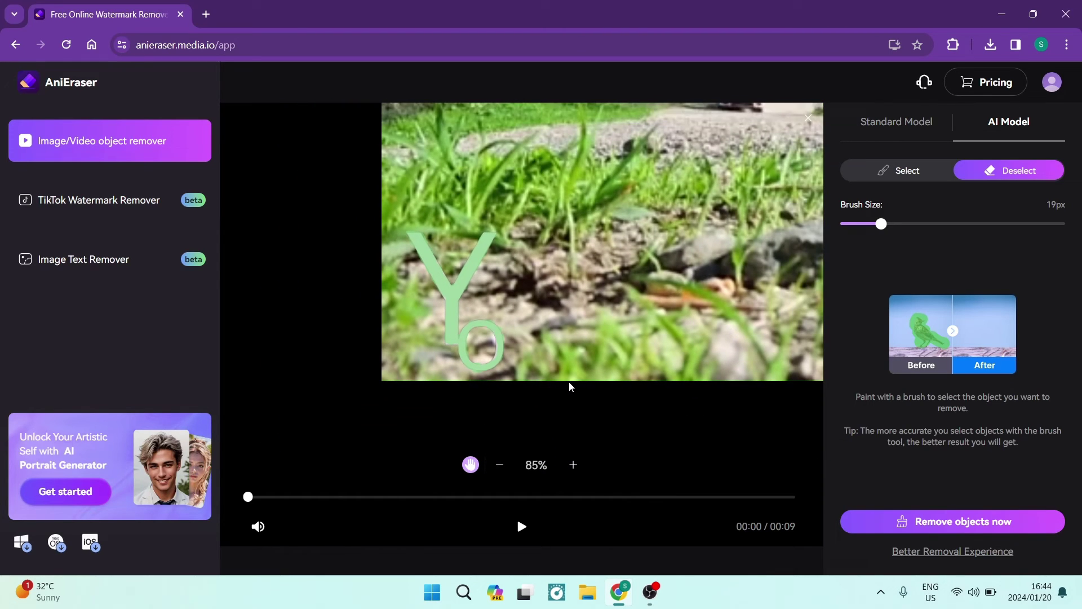
drag(630, 291, 484, 325)
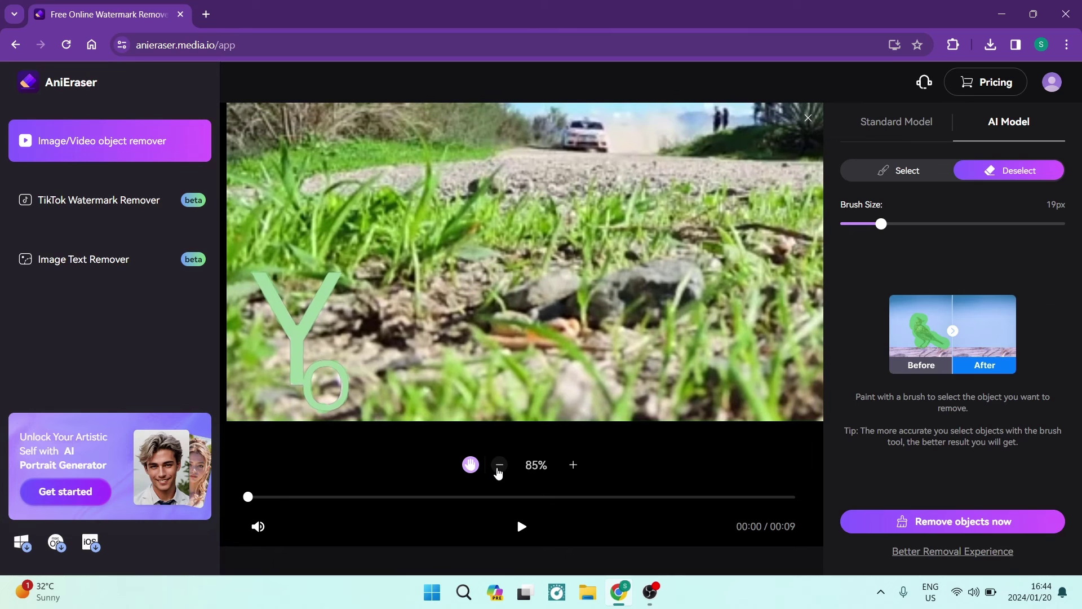
click(499, 466)
click(499, 465)
drag(544, 256, 451, 412)
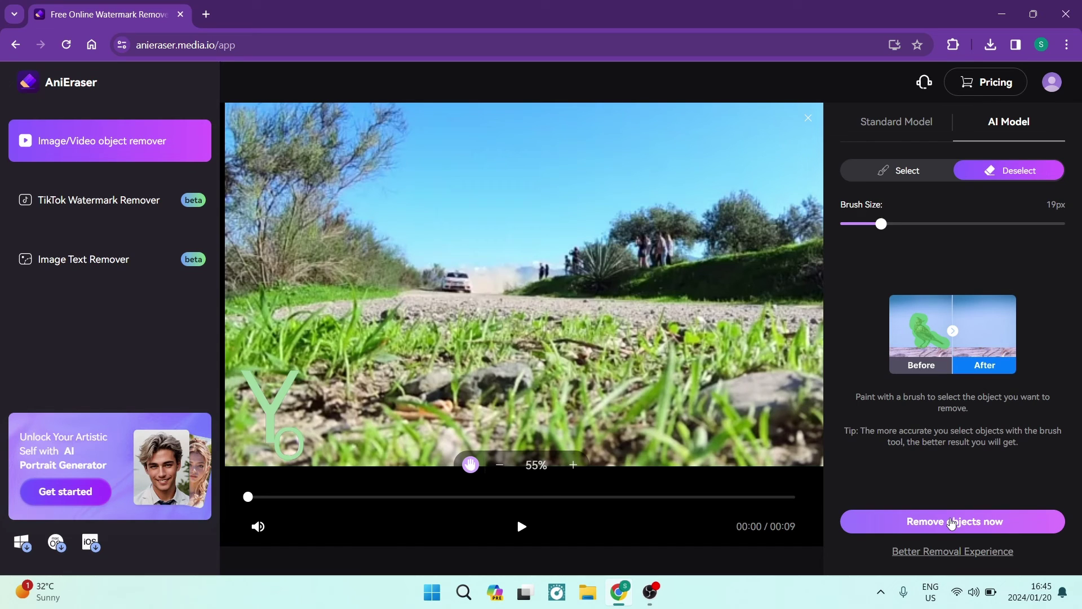
Start removing the marked Yo watermark with Remove objects now
click(951, 522)
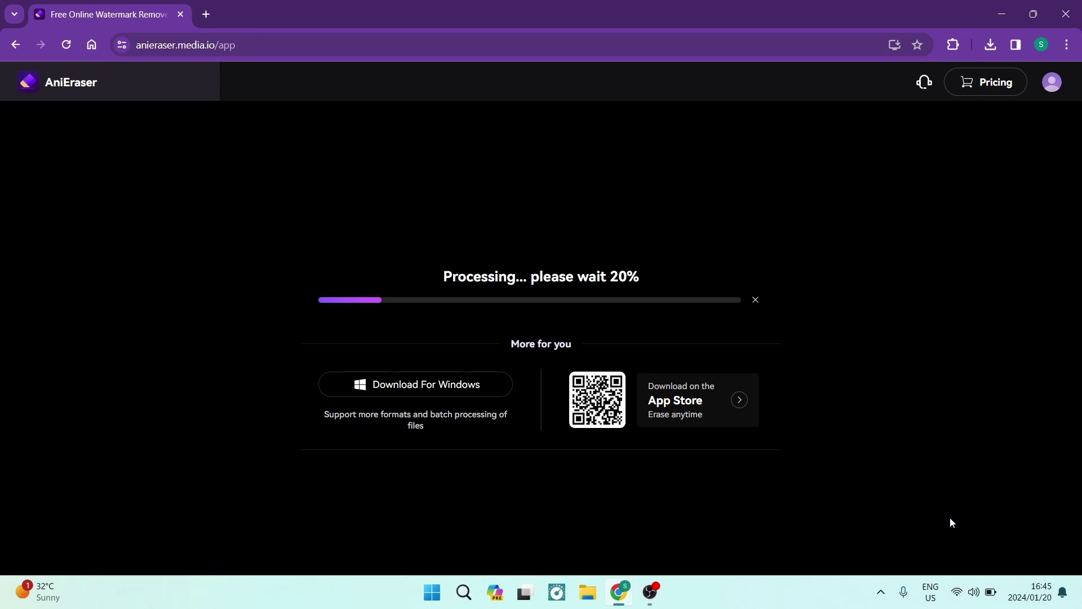